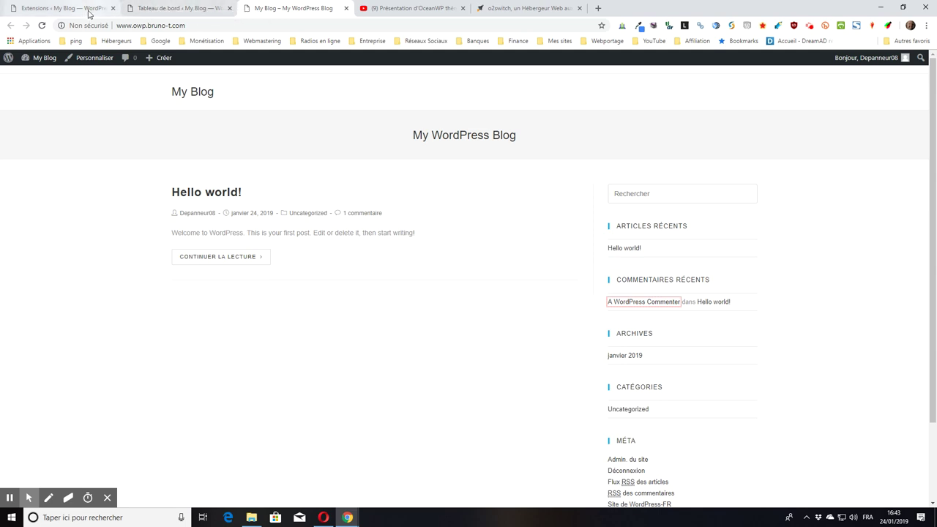
Step: Return to the site's WordPress administration and open the OceanWP demo installation page
click(147, 6)
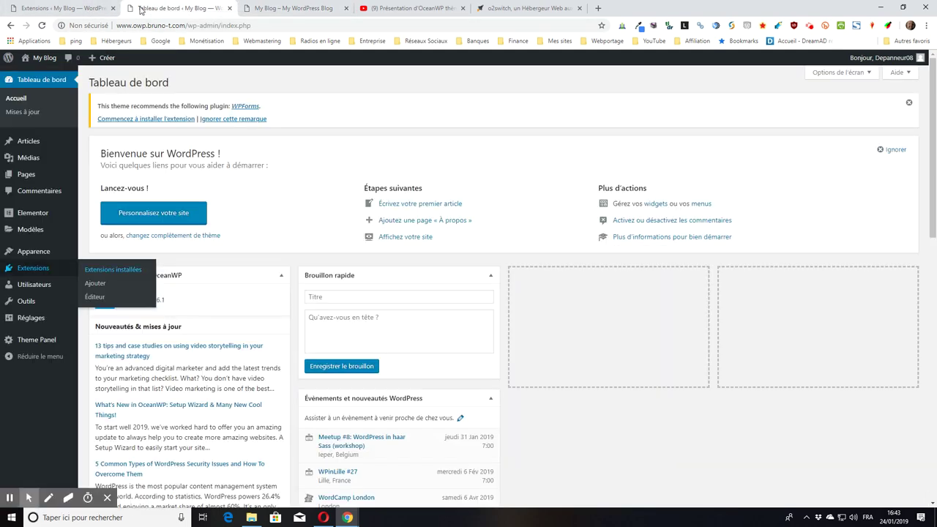
click(88, 8)
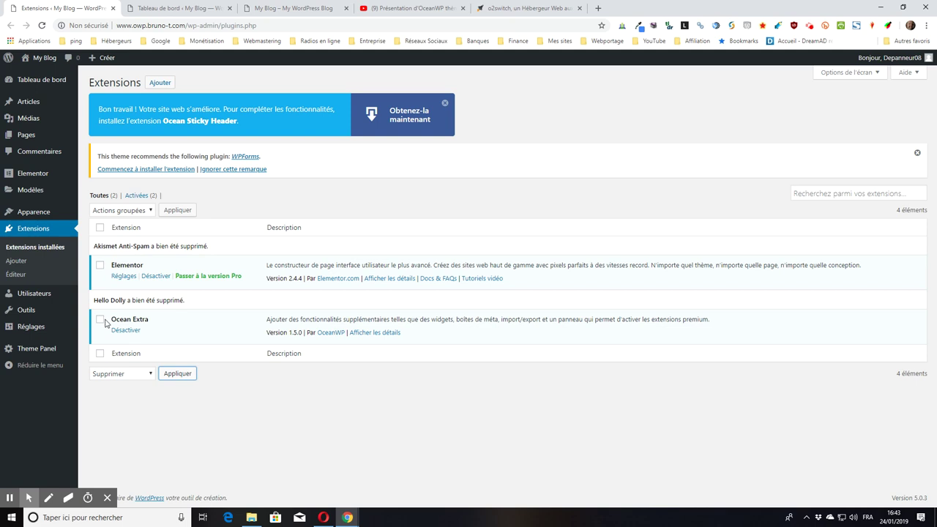
mouse_move(21, 357)
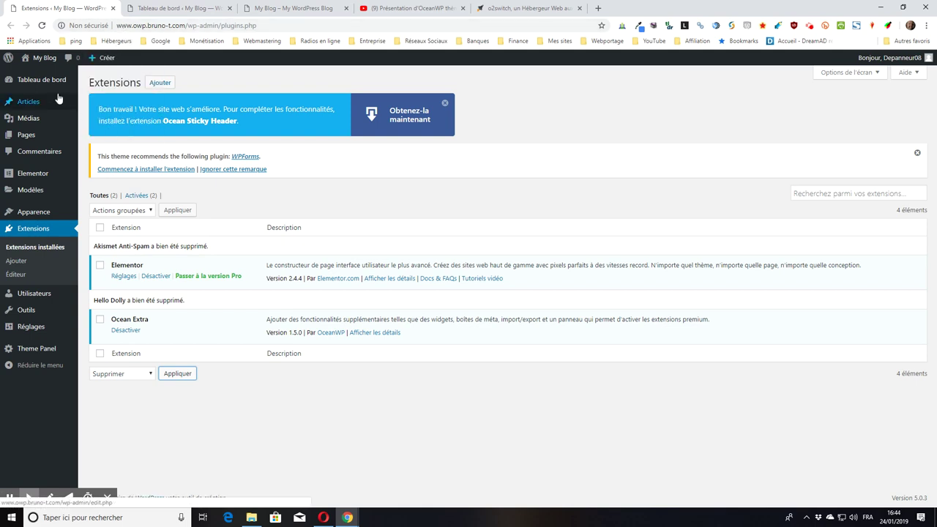
mouse_move(41, 103)
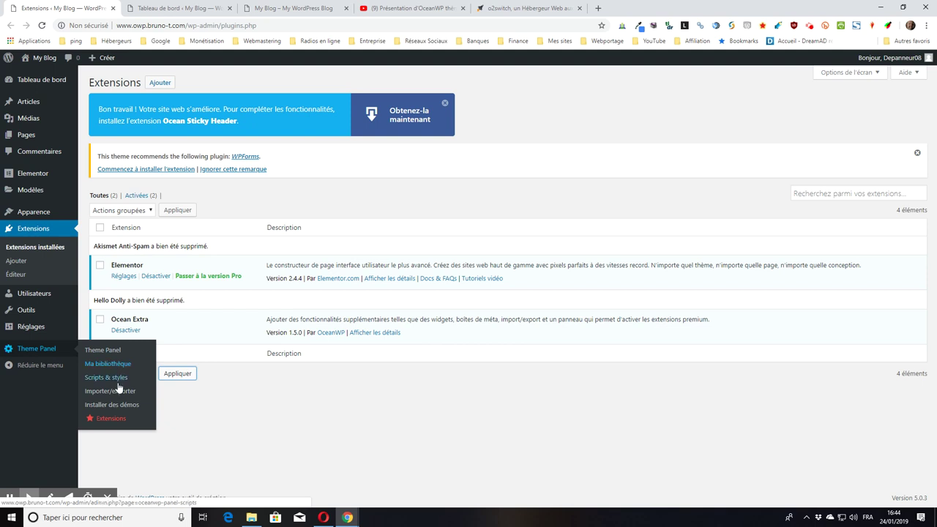
click(107, 411)
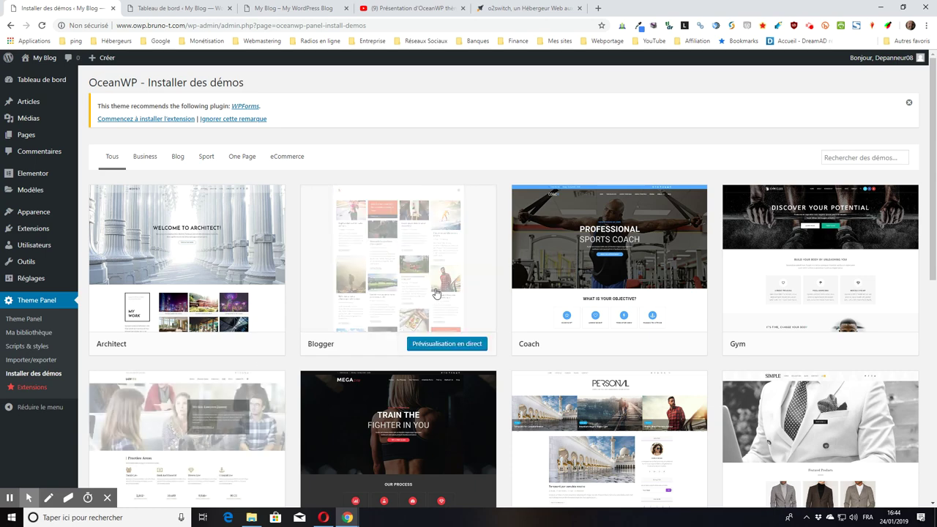
Step: Look through the OceanWP demo gallery and check which extensions the Travel demo requires
scroll(585, 296, down, 2)
scroll(585, 296, down, 5)
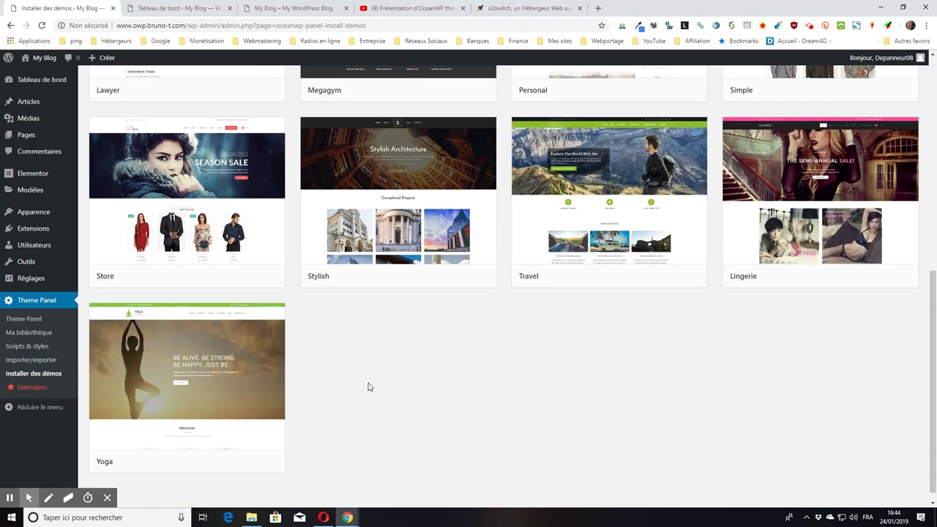
scroll(366, 423, up, 1)
scroll(368, 424, up, 5)
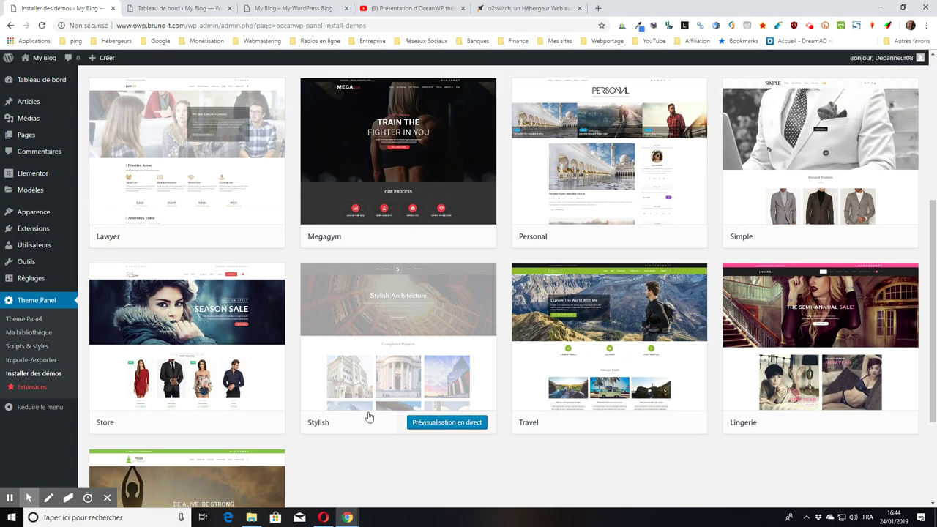
scroll(617, 446, down, 3)
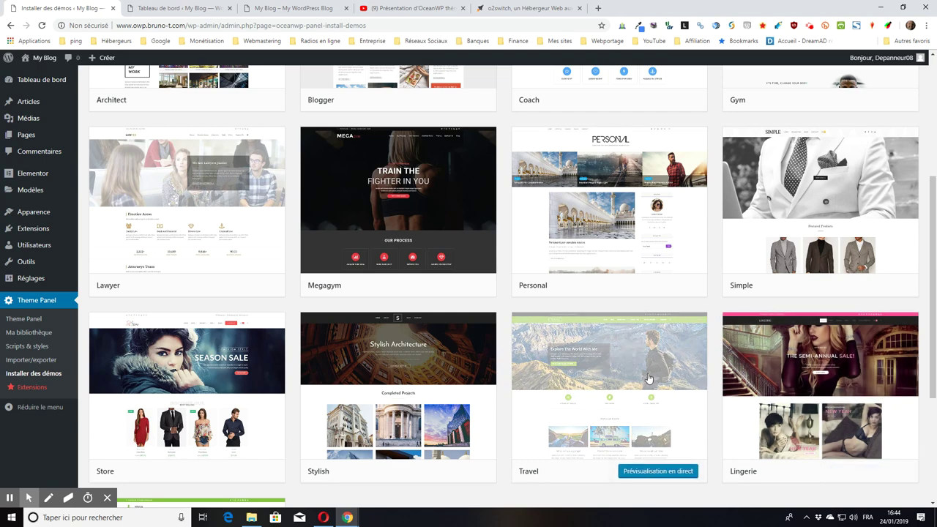
click(651, 379)
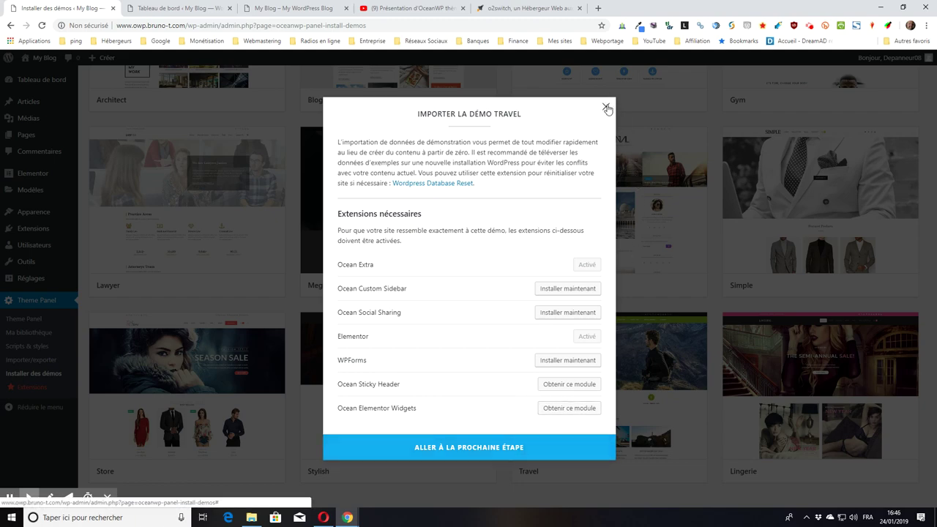
click(606, 107)
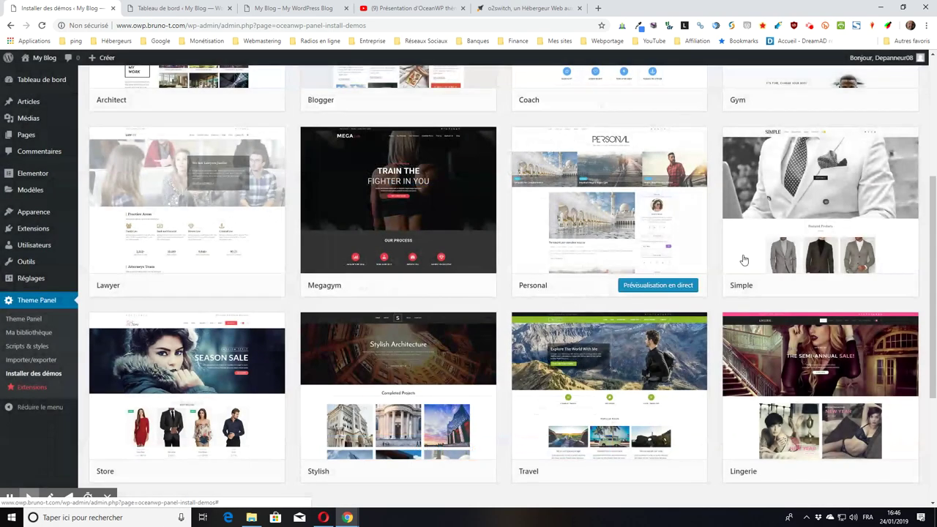
Step: Check the required extensions of the Personal, Simple and Lingerie demos
click(666, 190)
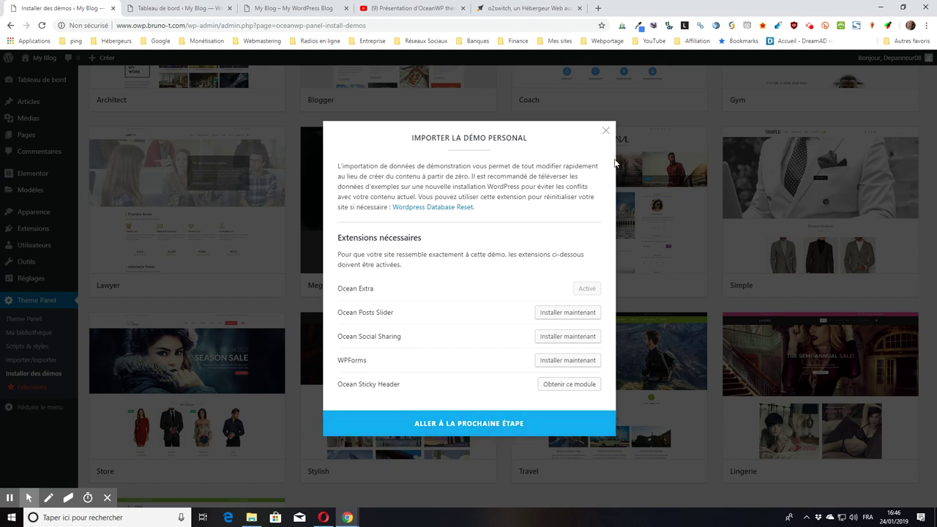
click(605, 131)
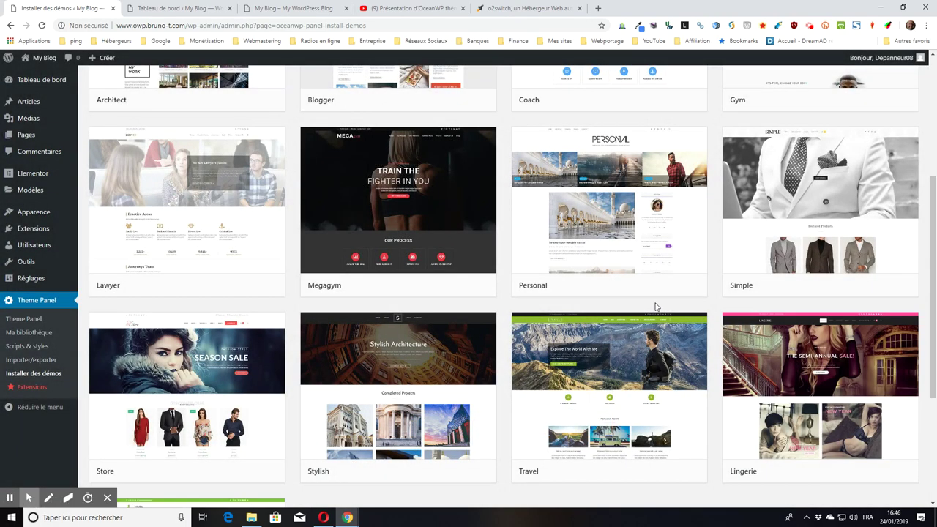
click(849, 188)
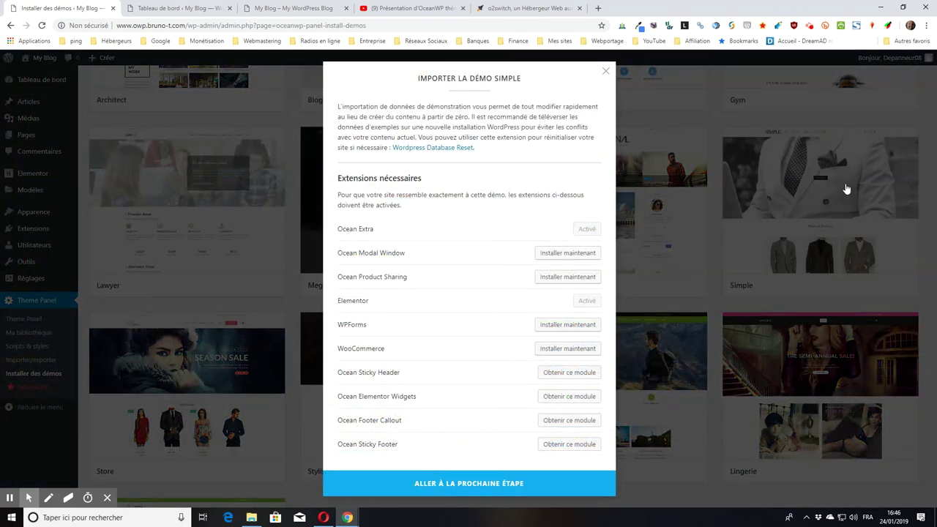
click(605, 71)
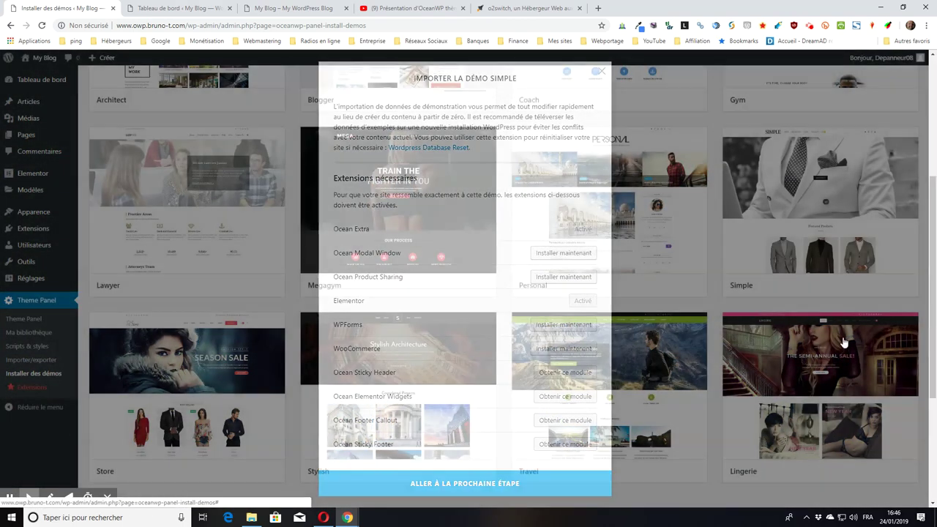
click(849, 370)
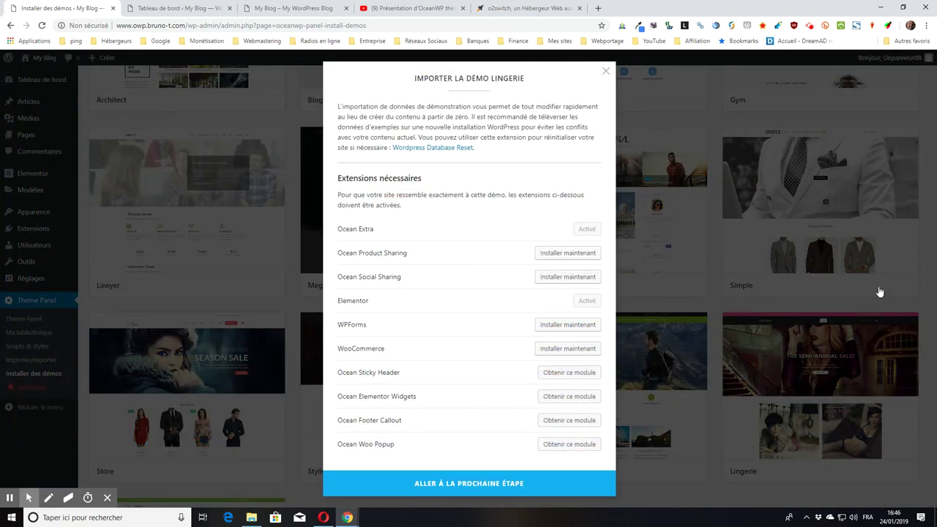
click(606, 71)
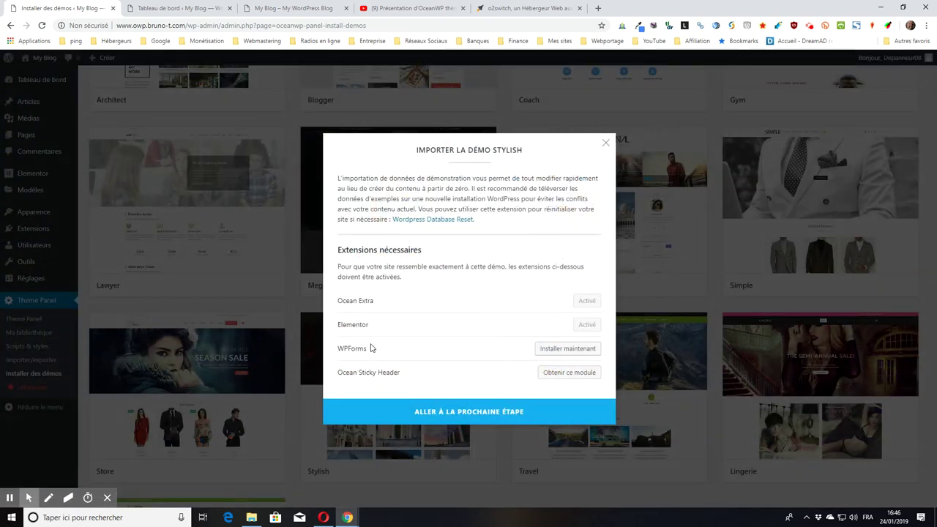
Step: Check the required extensions of the Stylish, Store, Lawyer and Megagym demos
click(604, 142)
click(188, 377)
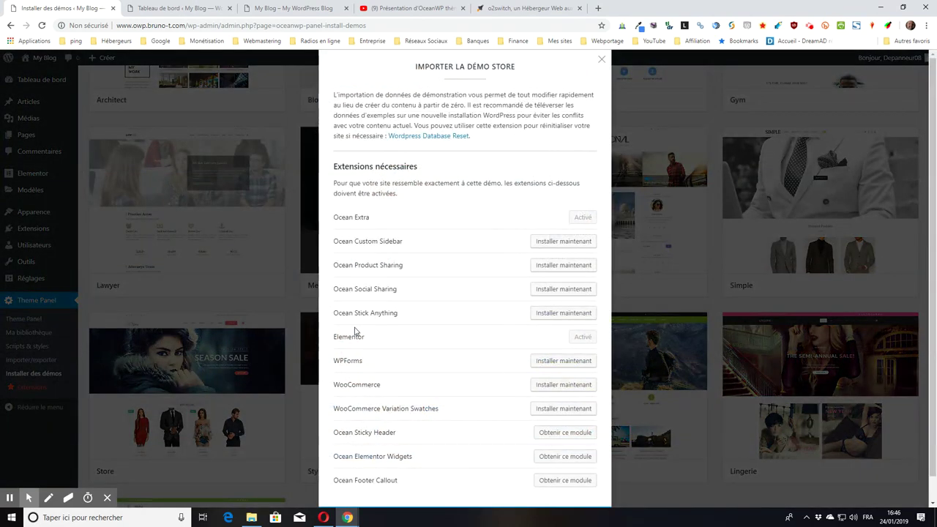
click(602, 58)
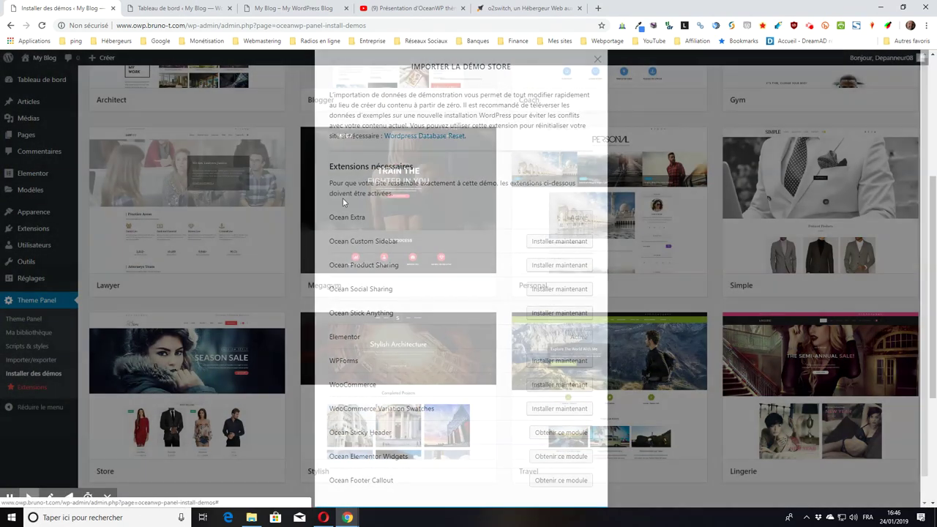
click(142, 225)
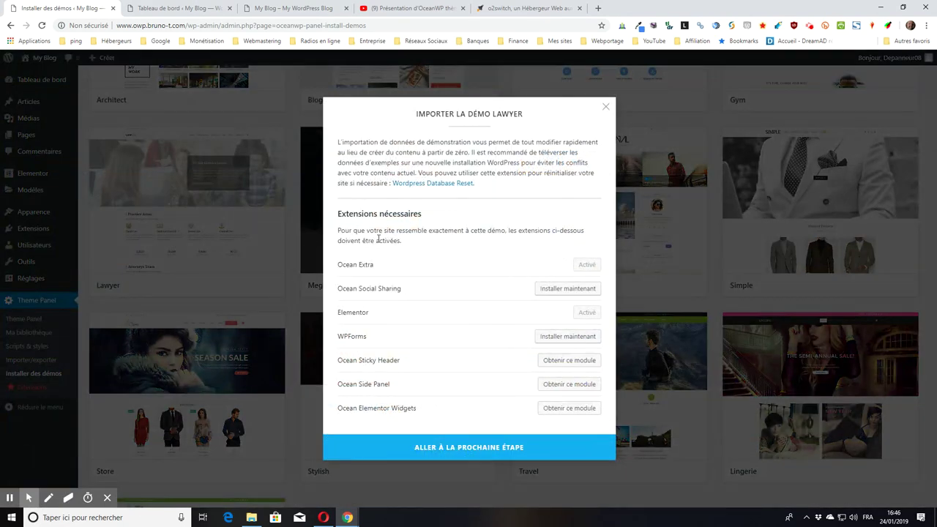
click(605, 107)
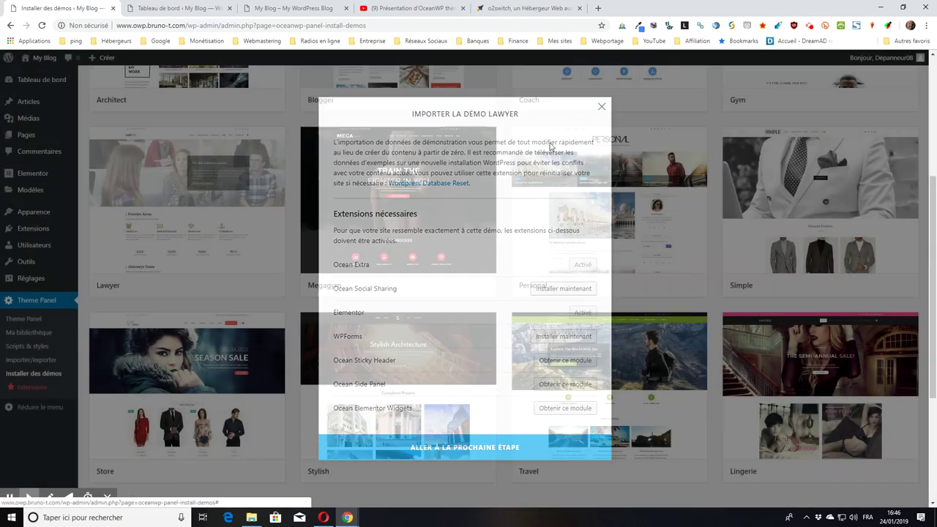
scroll(298, 265, up, 1)
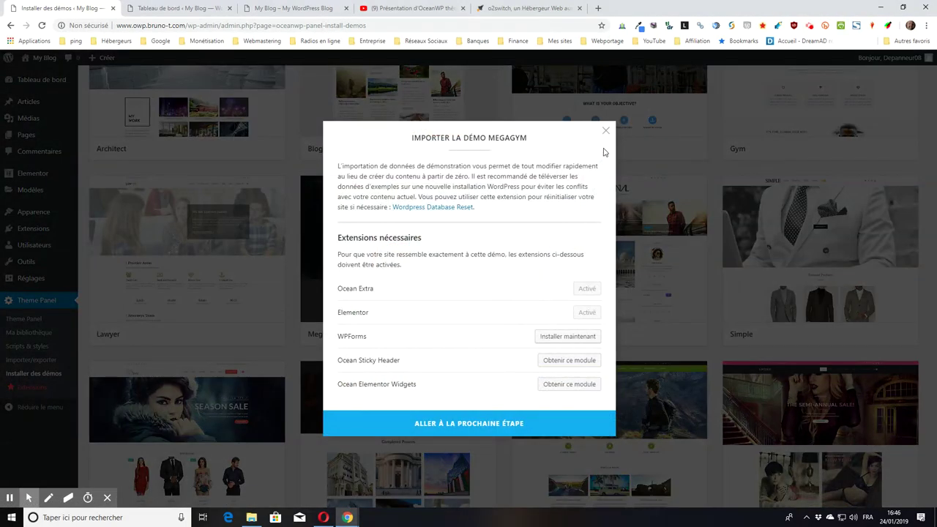
click(605, 131)
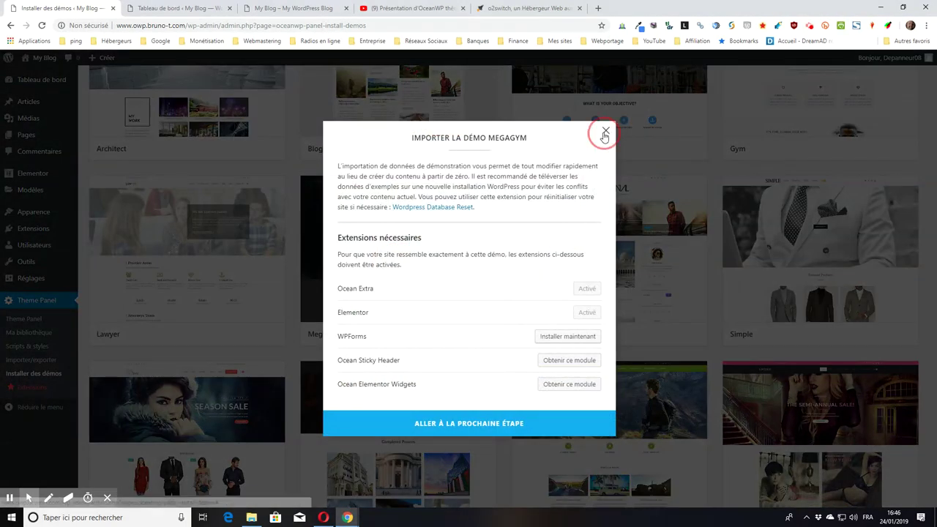
Step: Check the required extensions of the Gym, Coach, Blogger and Architect demos
scroll(792, 184, up, 1)
click(791, 185)
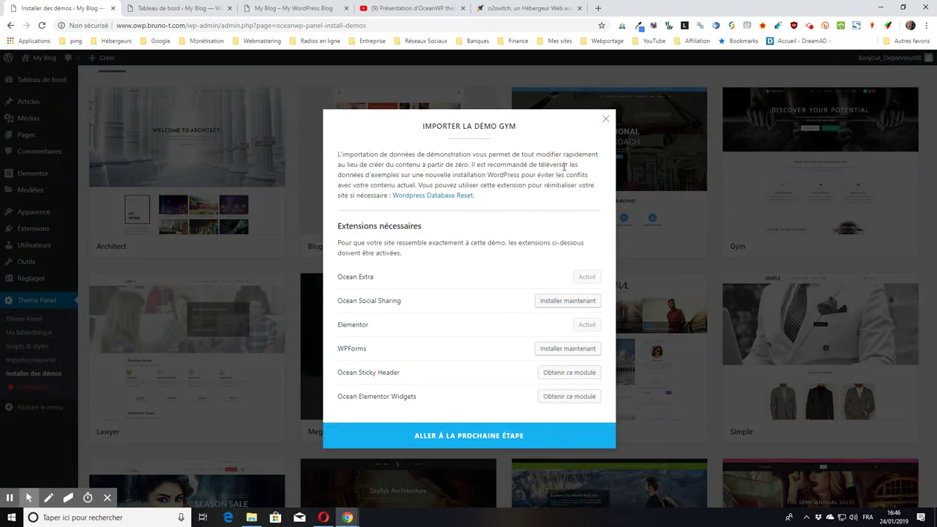
click(606, 119)
click(613, 140)
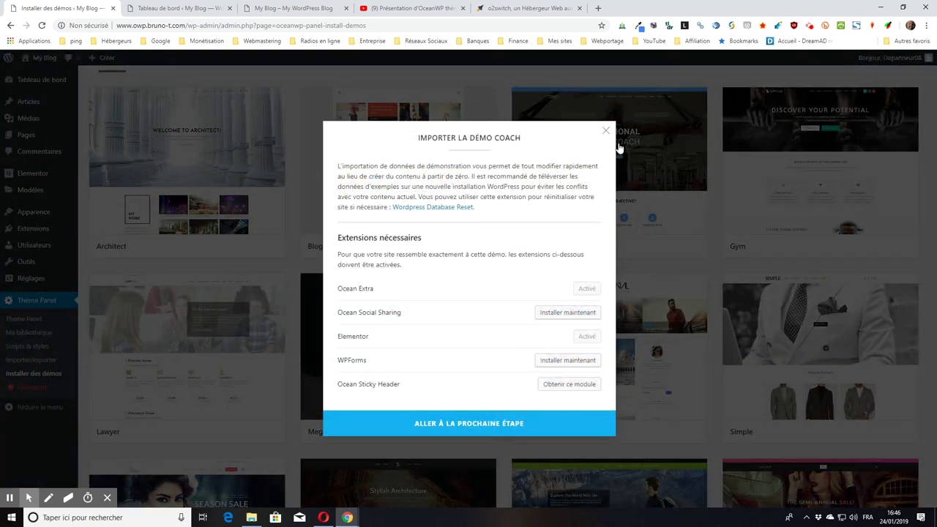
click(605, 131)
click(390, 132)
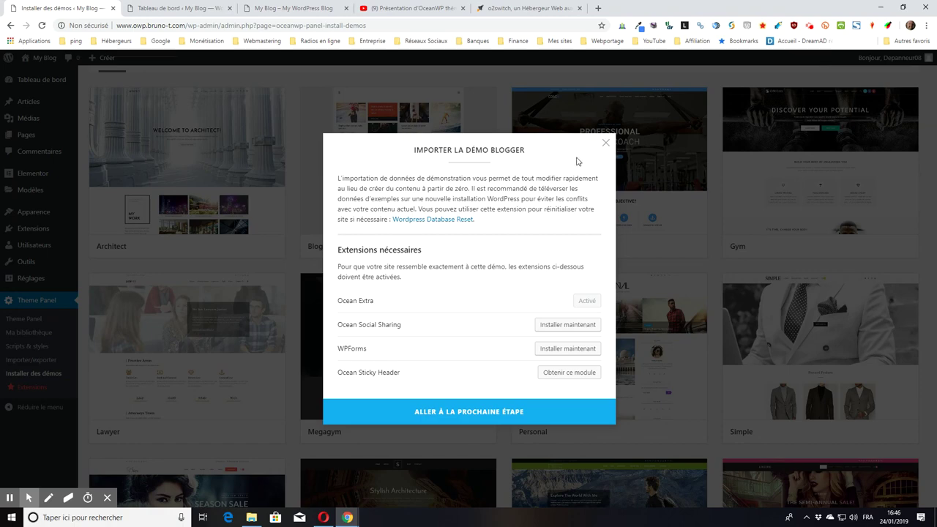
click(605, 142)
click(209, 110)
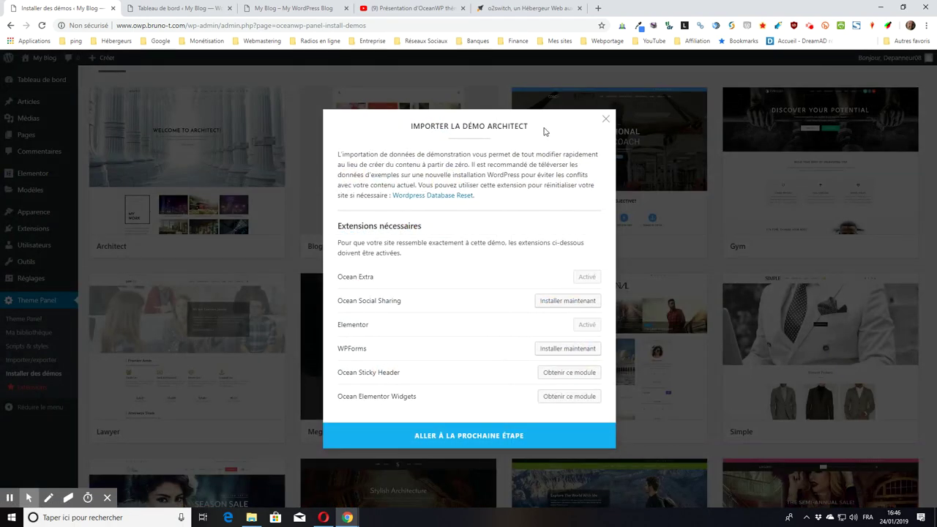
click(605, 118)
Step: Choose the Coach demo for import and install its required extensions Ocean Social Sharing and WPForms
click(667, 150)
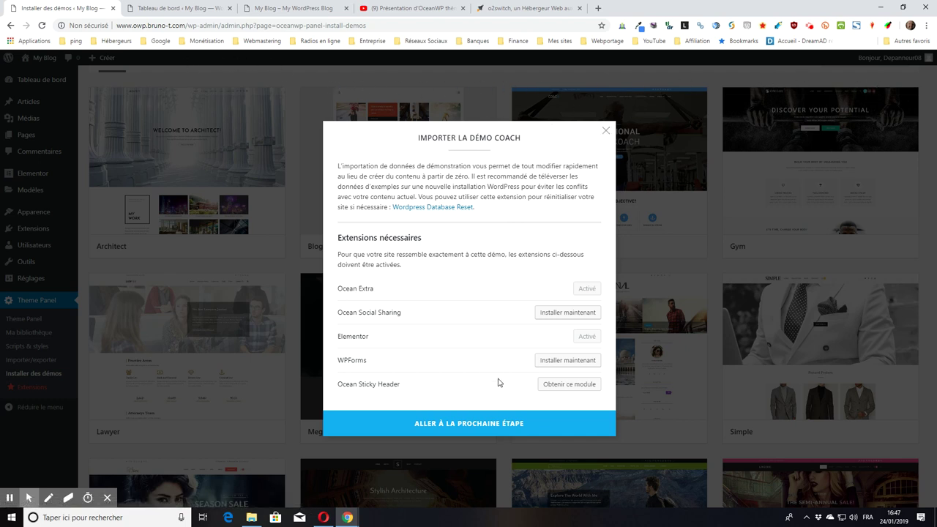
click(578, 316)
click(565, 366)
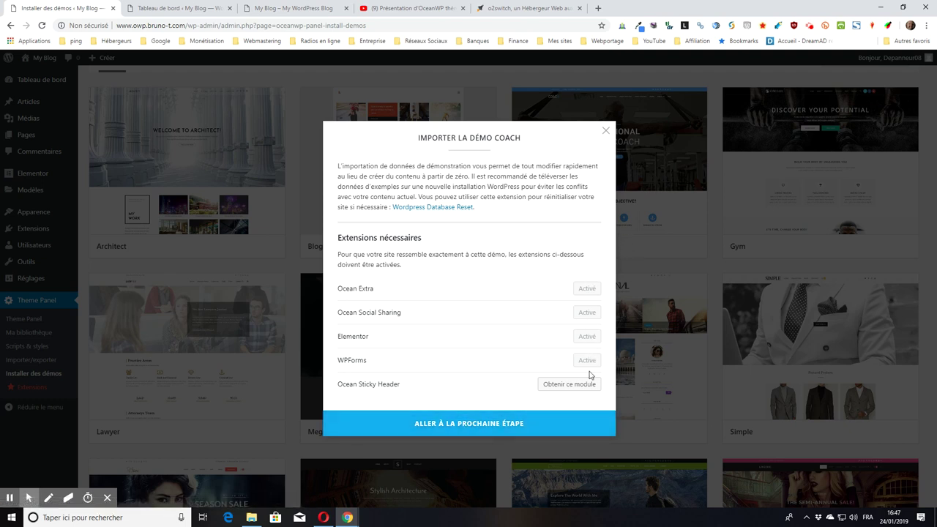
Step: Install the Coach demo with XML data, customizer settings, widgets and contact form all included, and open the resulting site
click(437, 431)
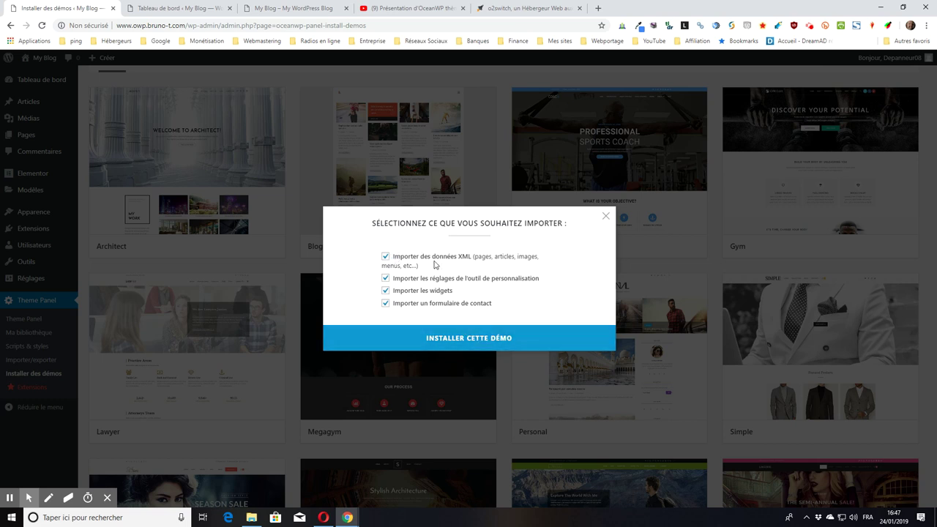
click(462, 338)
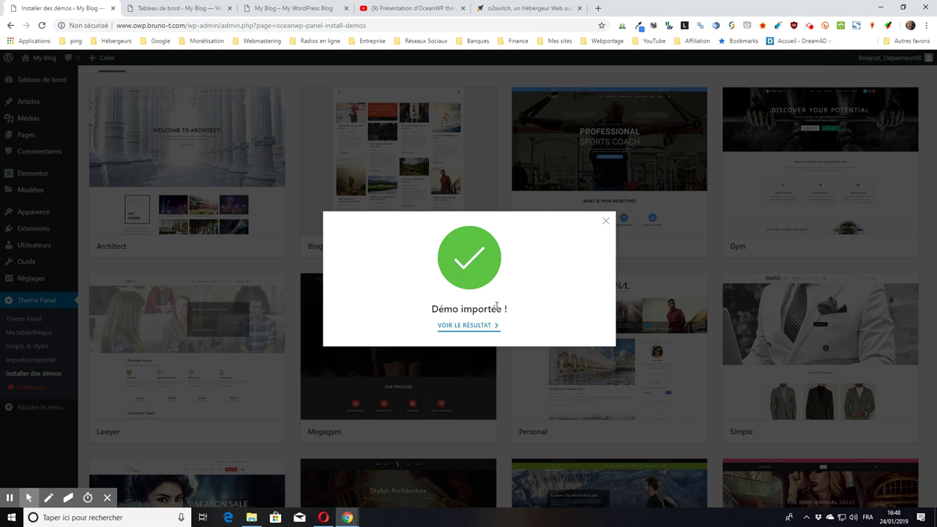
click(462, 327)
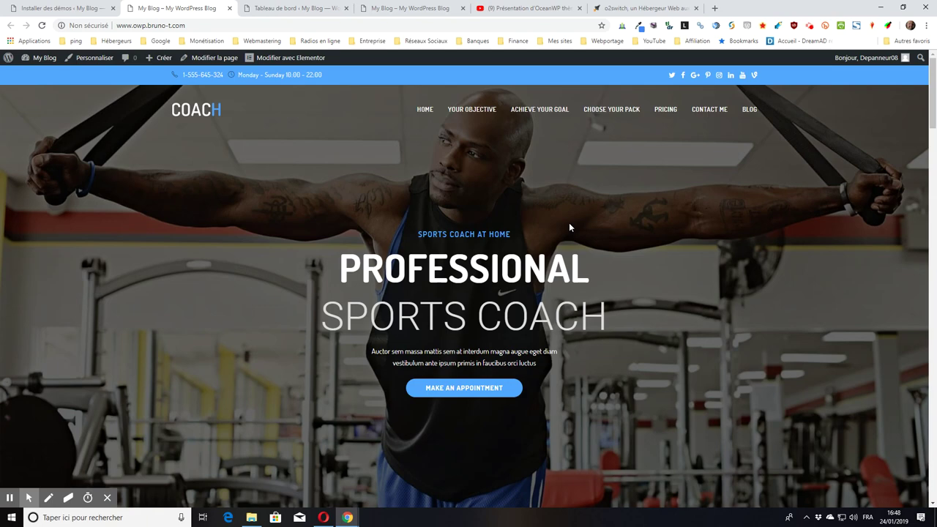
Step: Examine the imported Coach home page from the top banner down to the contact section, map and footer
scroll(569, 222, down, 3)
scroll(570, 227, down, 18)
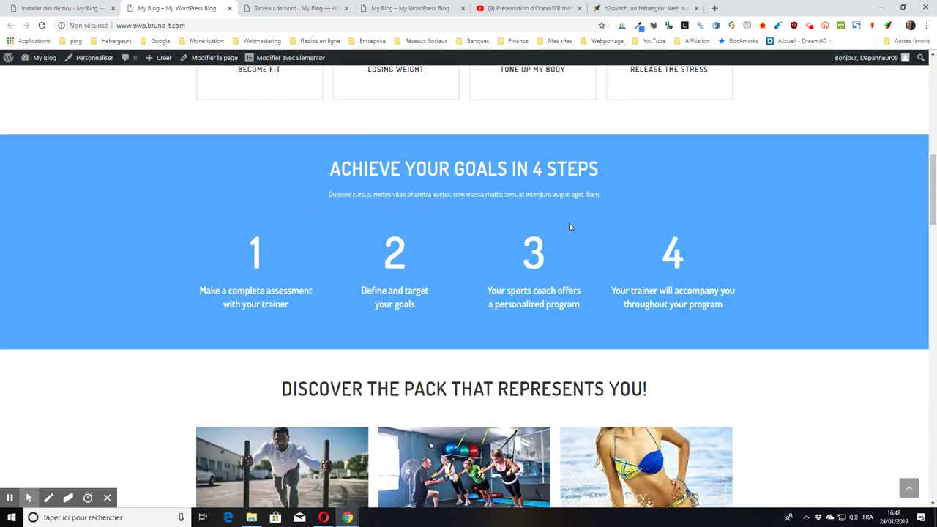
scroll(570, 227, down, 15)
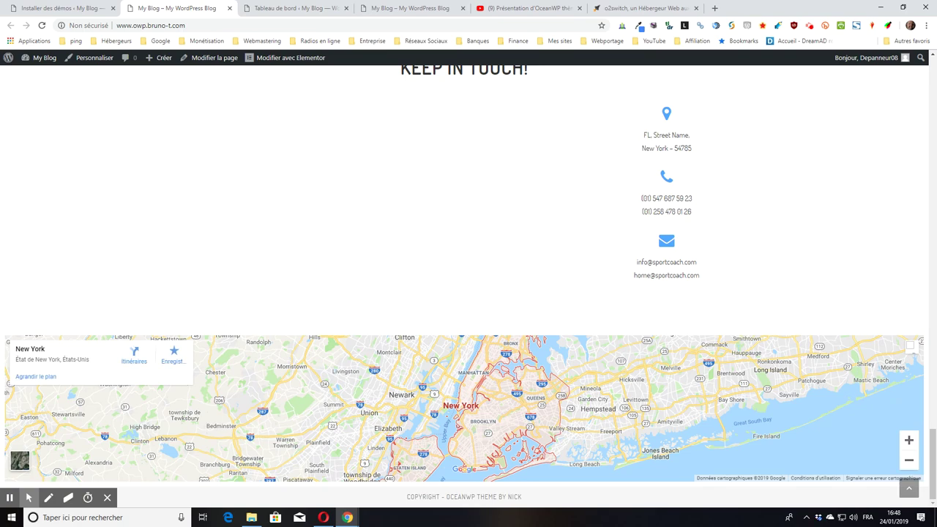
scroll(171, 173, up, 5)
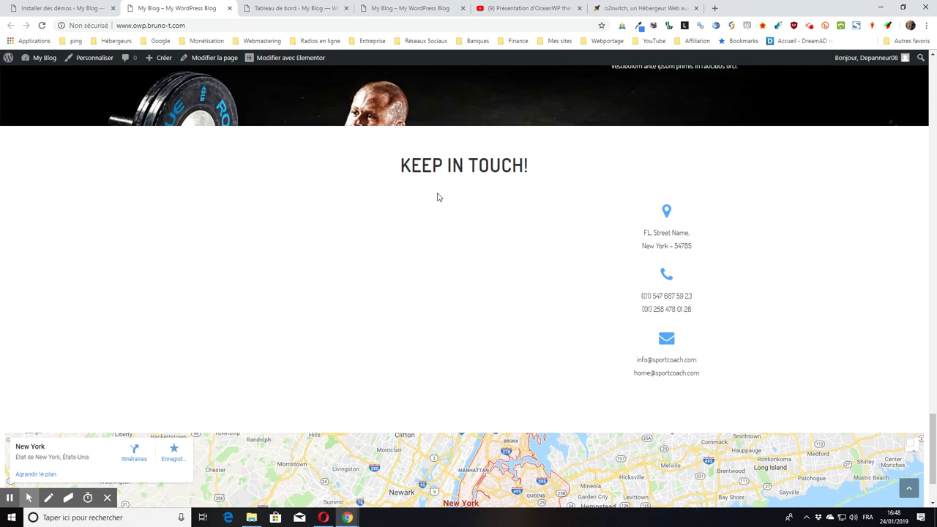
scroll(407, 190, down, 4)
scroll(407, 190, down, 1)
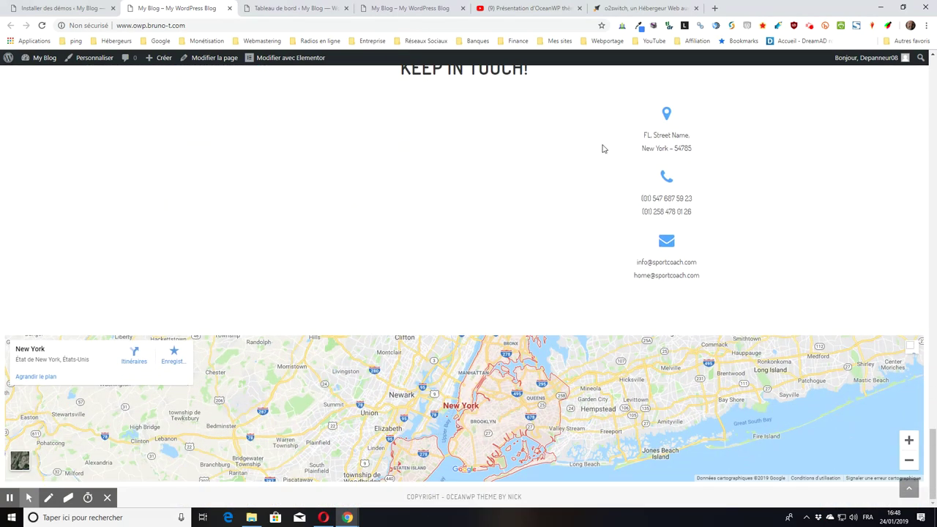
Step: Review the imported Coach home page again, from the contact section up to the header and back down to the map
scroll(398, 151, up, 4)
scroll(440, 398, down, 1)
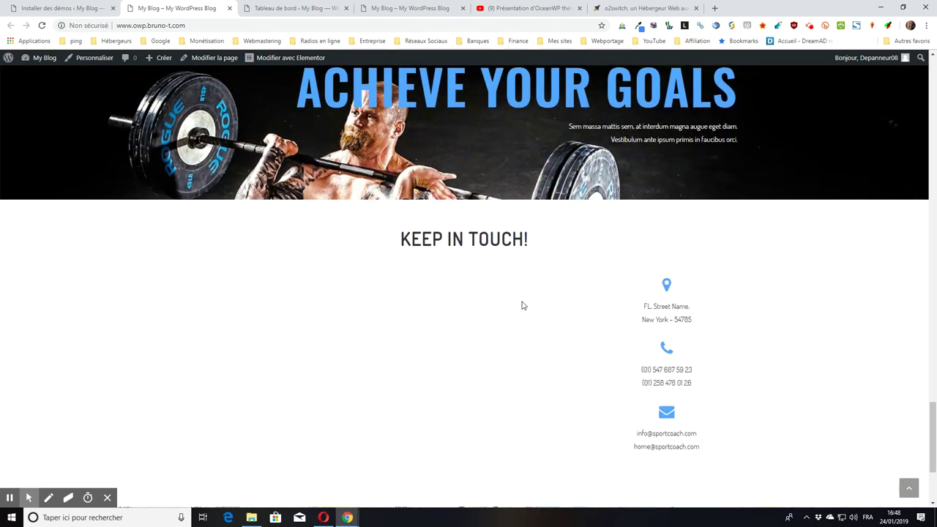
scroll(359, 300, up, 15)
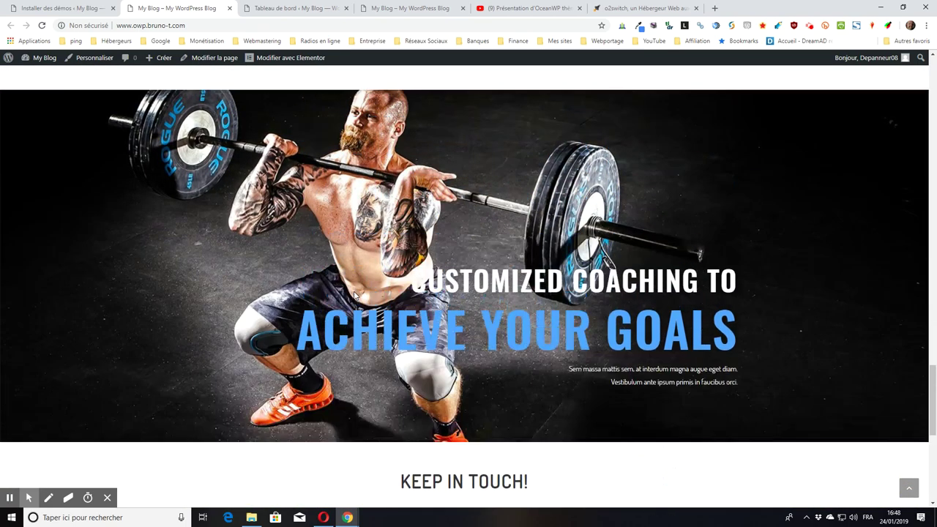
scroll(355, 301, up, 15)
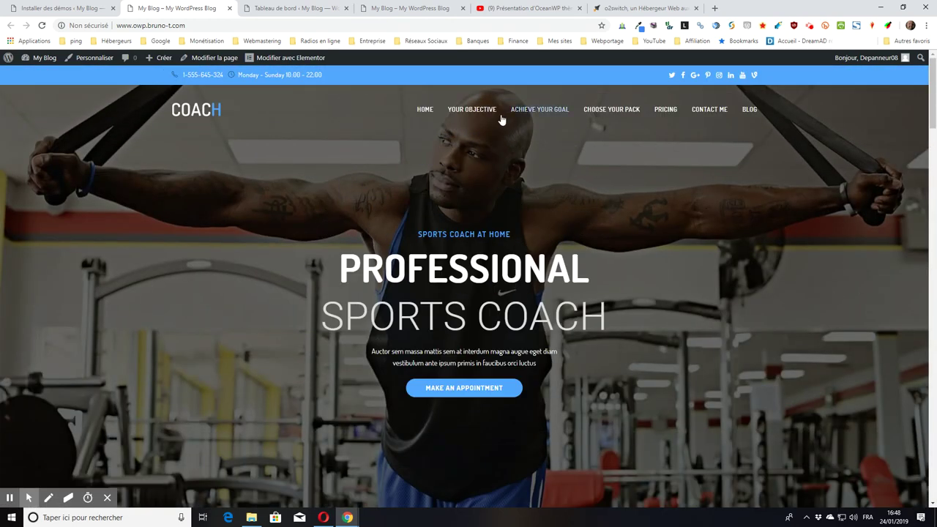
scroll(553, 121, down, 2)
scroll(646, 201, down, 15)
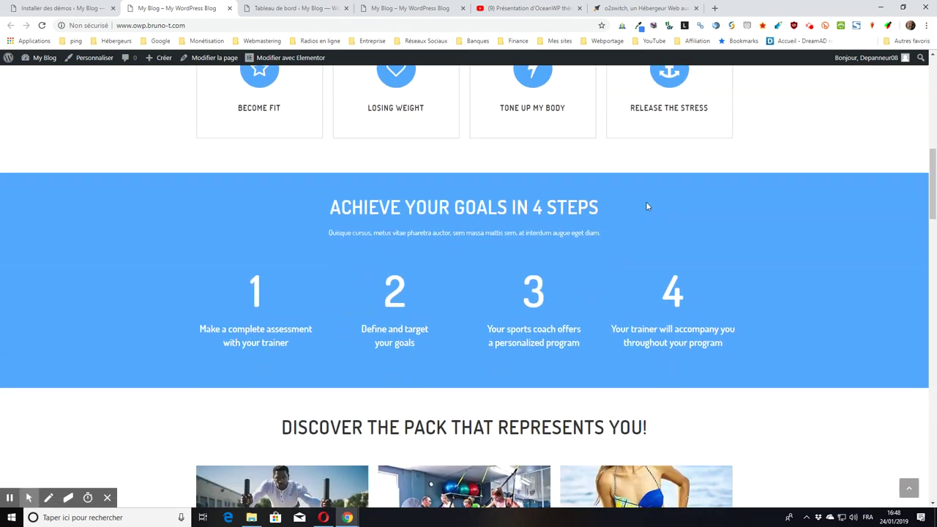
scroll(636, 196, down, 15)
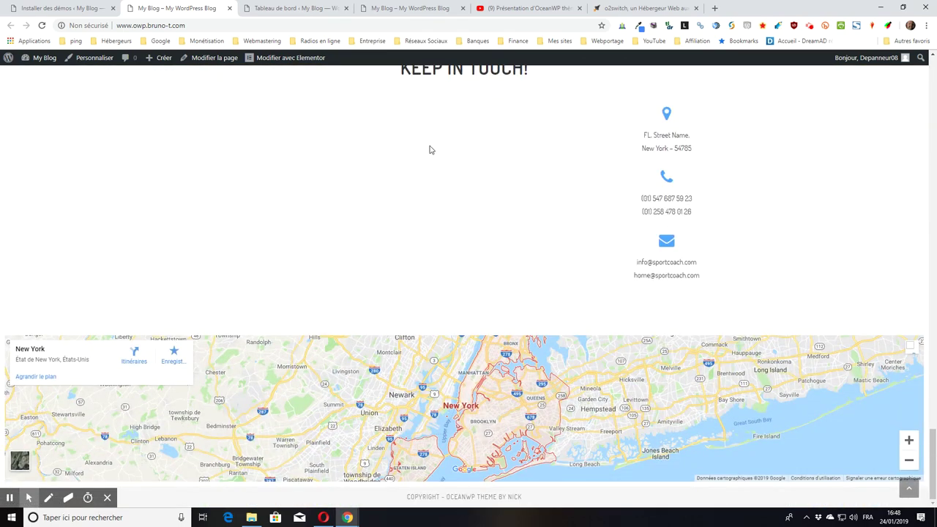
Step: Return to the demo installation page and dismiss the finished demo import dialog
click(71, 8)
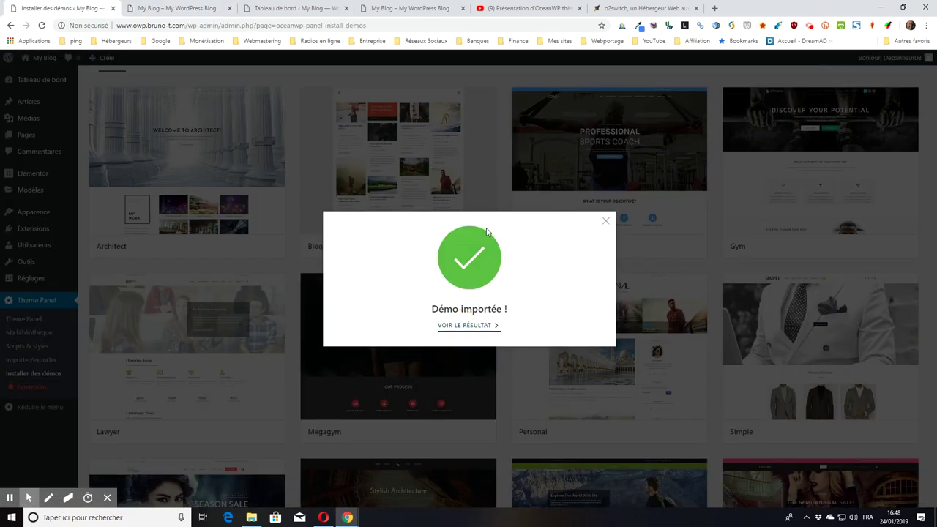
click(606, 220)
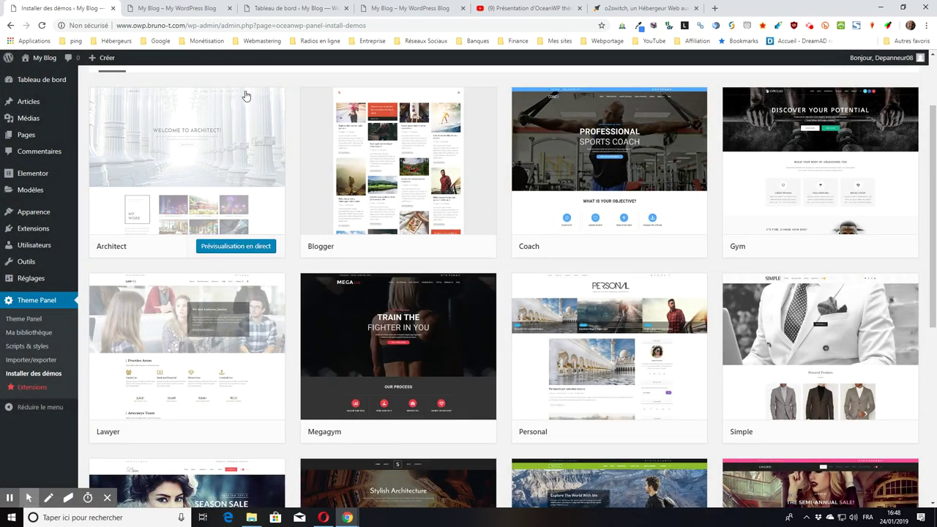
Step: Switch to the YouTube video presenting the OceanWP theme and expand its full description to read the discount, theme, extension and hosting links
click(517, 8)
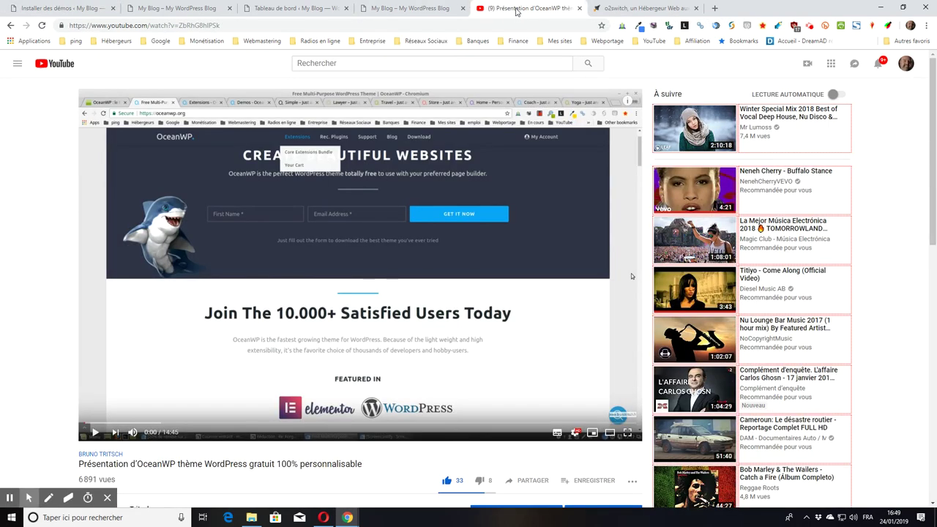
scroll(14, 190, down, 3)
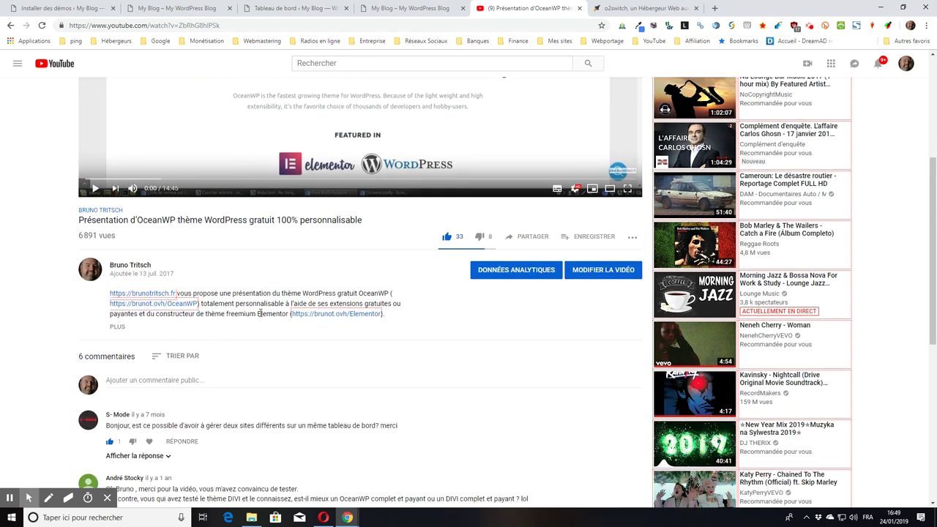
click(120, 328)
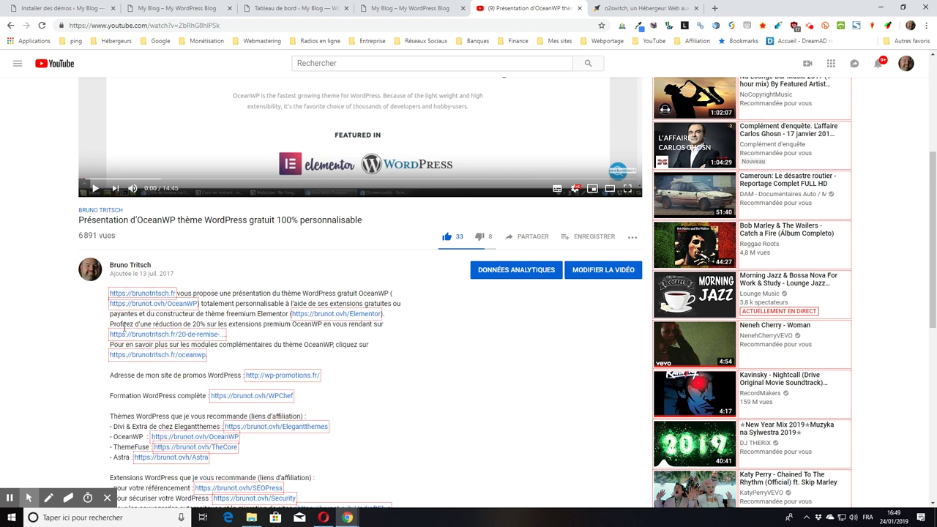
scroll(110, 342, down, 2)
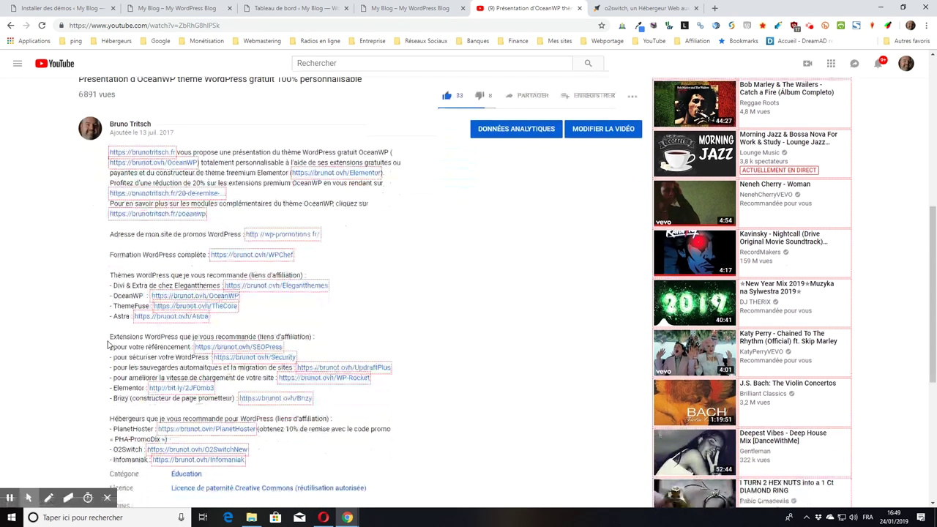
scroll(107, 344, down, 1)
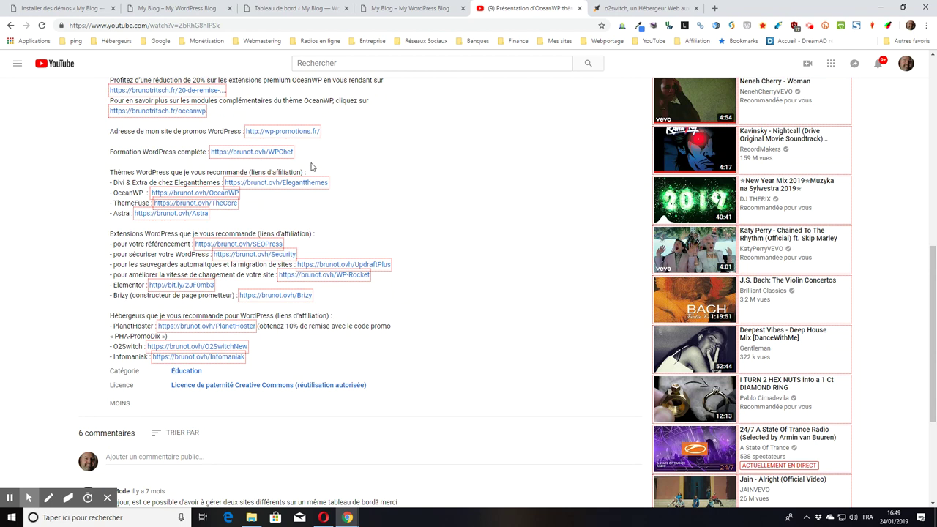